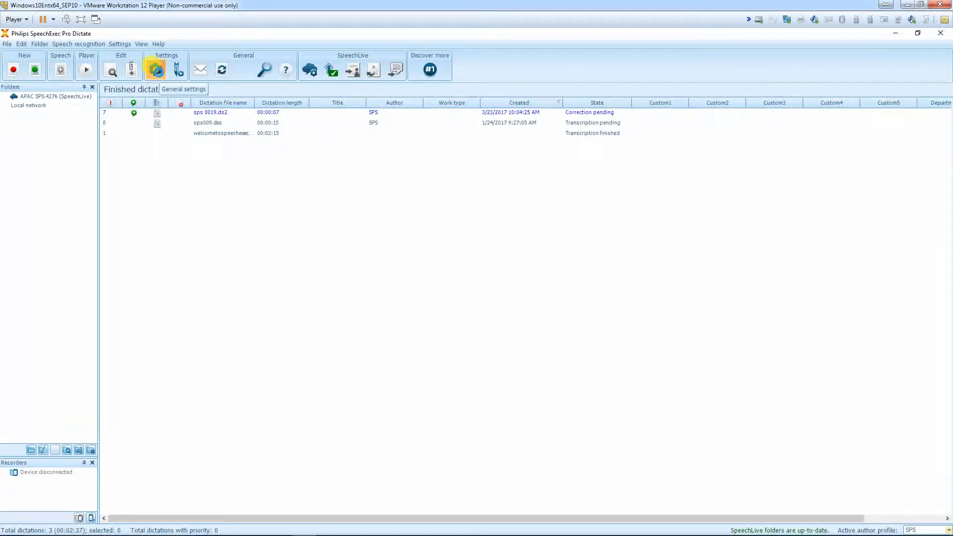
Show the General Settings with the Dragon profiles page for speech recognition
left_click(157, 70)
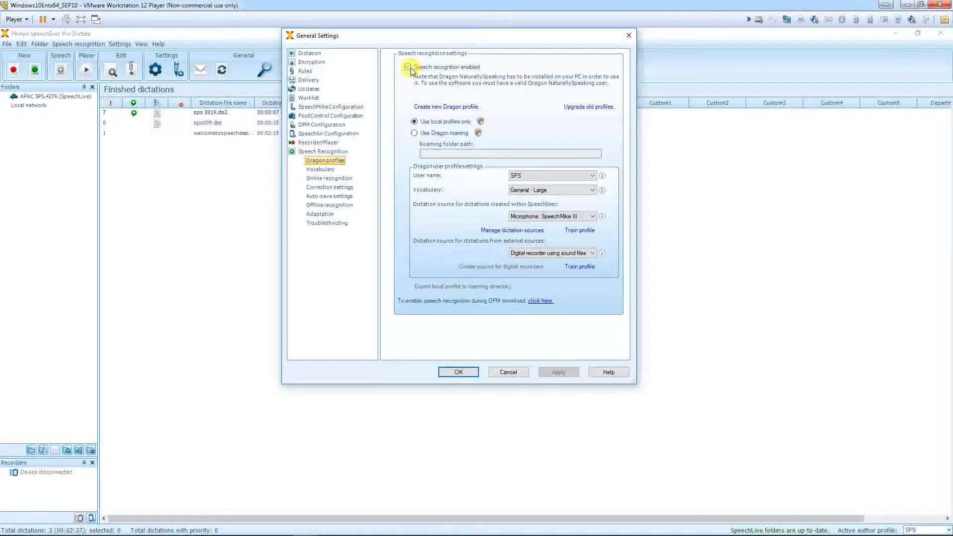
Begin a new Dragon user profile so the Dragon profile wizard launches
left_click(431, 108)
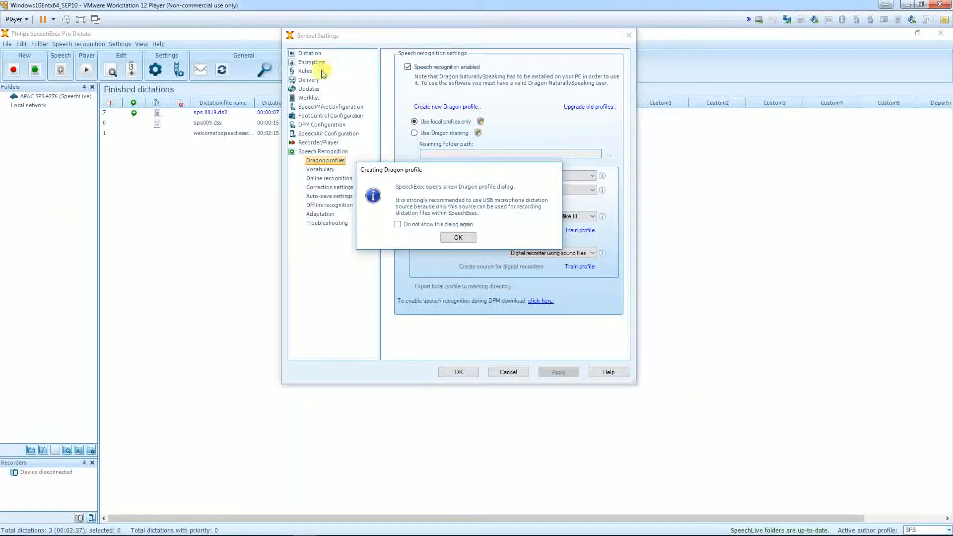
left_click(458, 238)
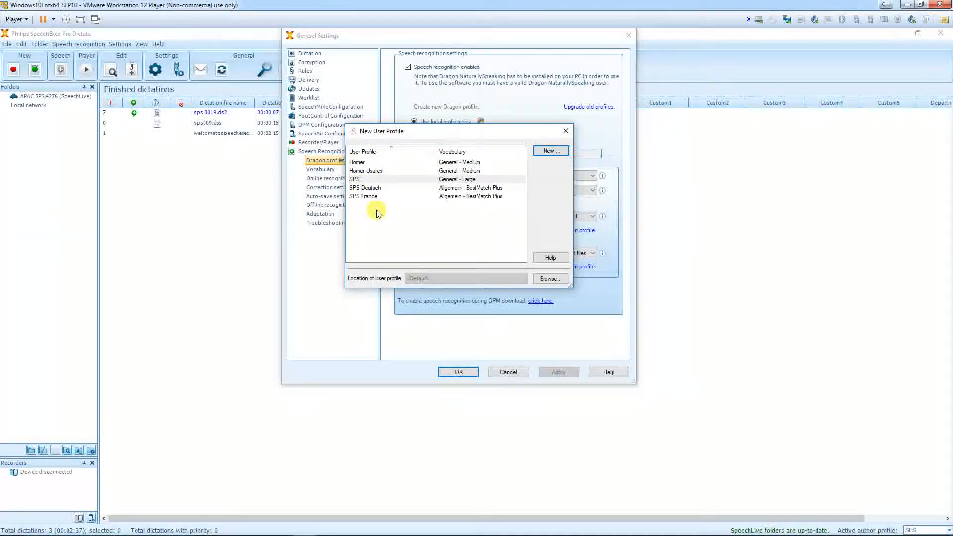
left_click(550, 152)
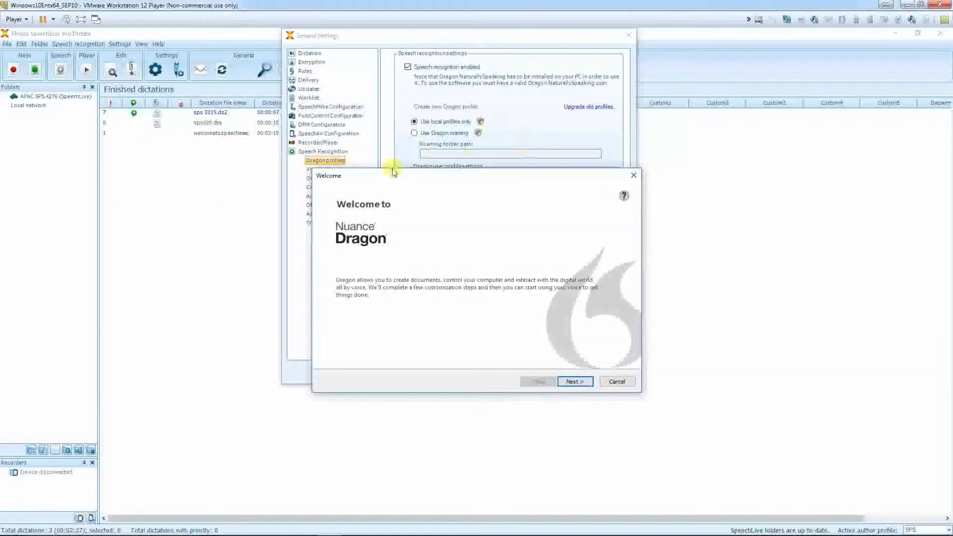
Replace the placeholder with the new profile's name and continue to Speech Options
left_click(577, 381)
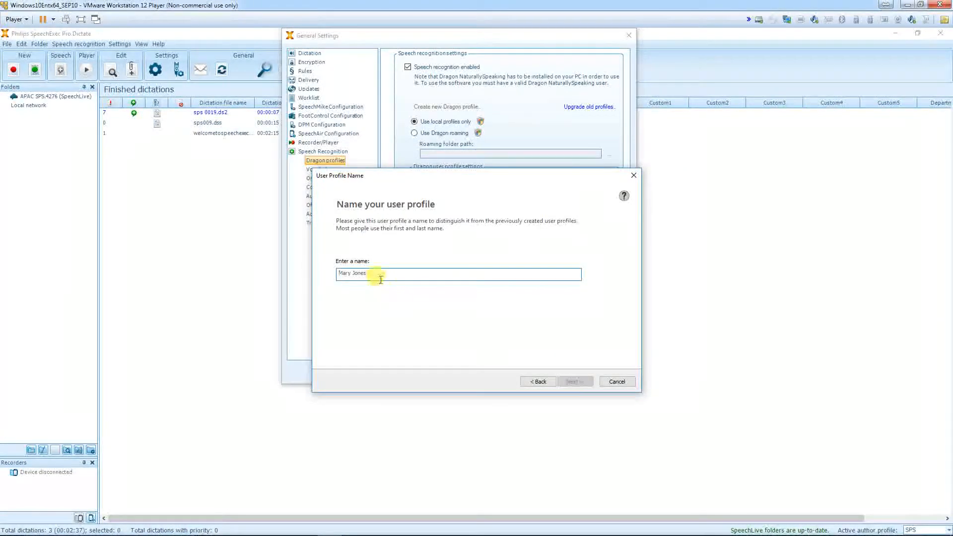
left_click(367, 272)
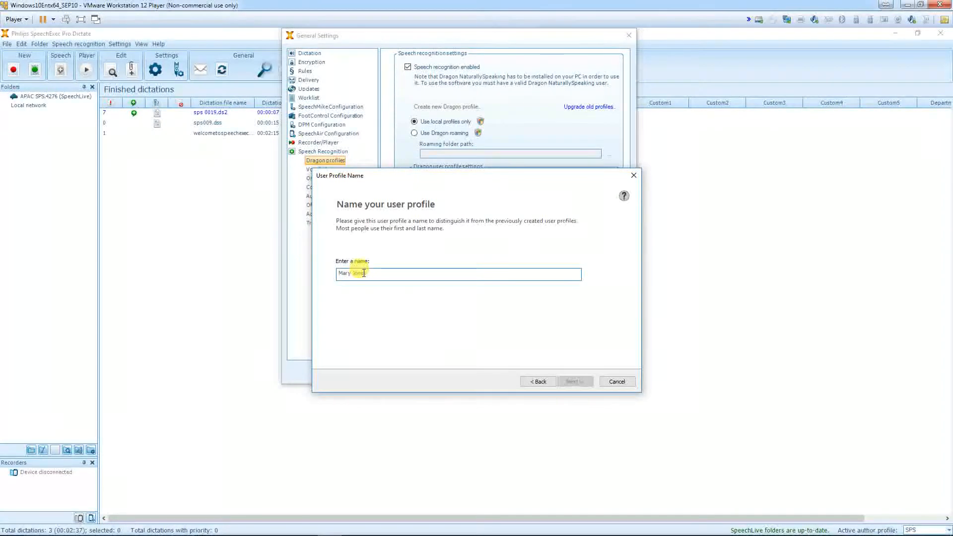
type("zk")
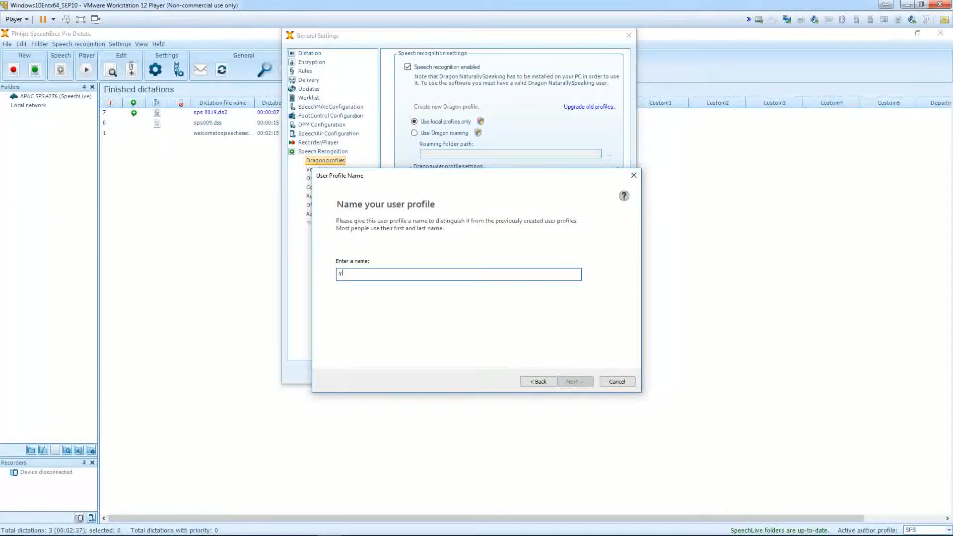
type("vki")
type("rsch")
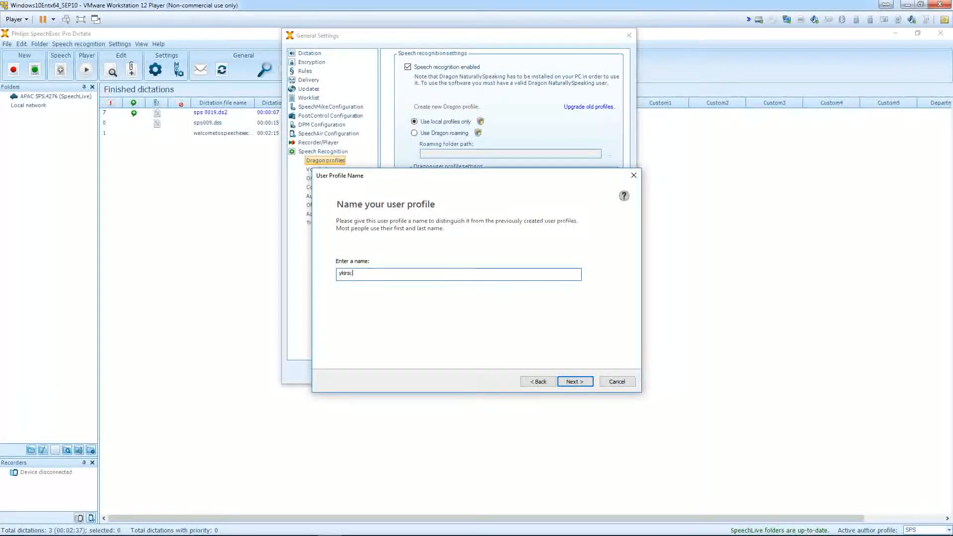
left_click(574, 382)
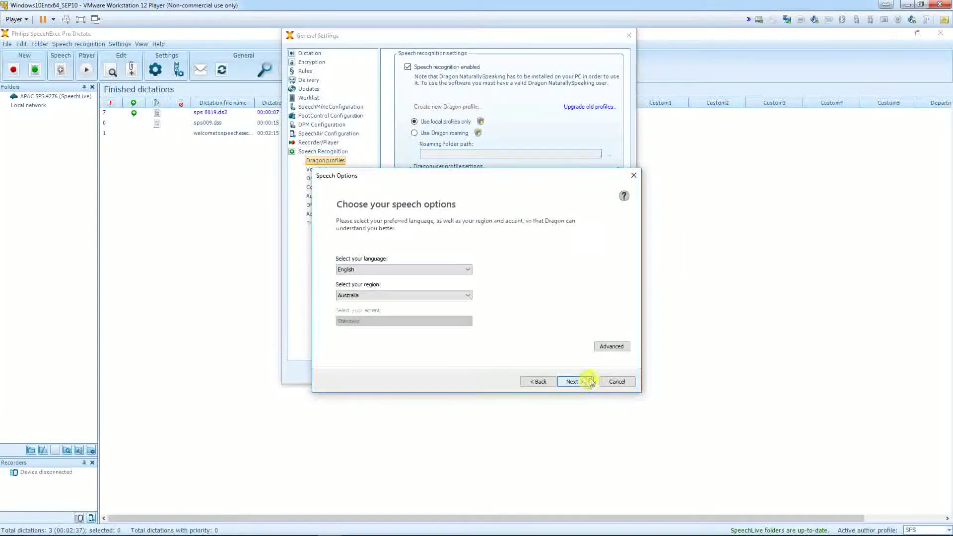
Keep English as language and Australia as region, then continue to audio device selection
left_click(356, 270)
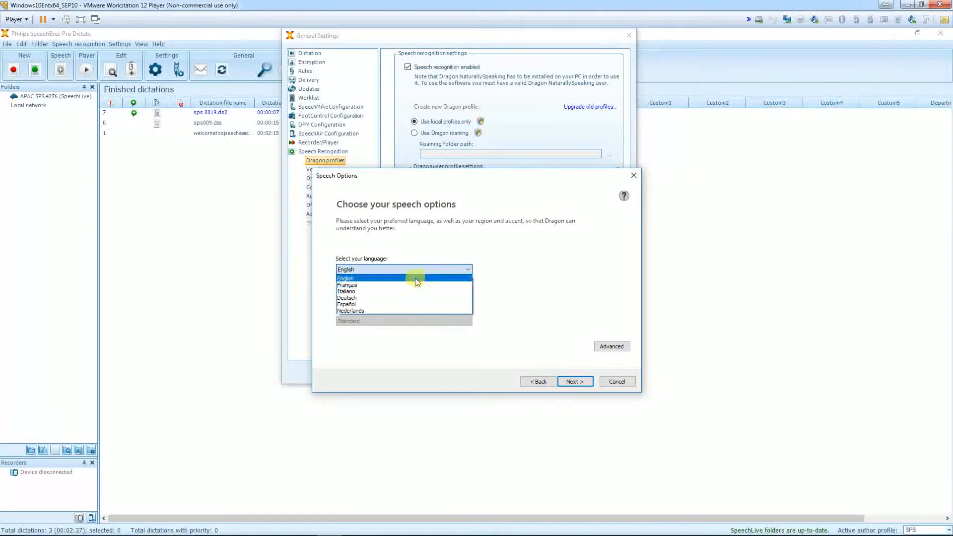
left_click(396, 276)
left_click(370, 295)
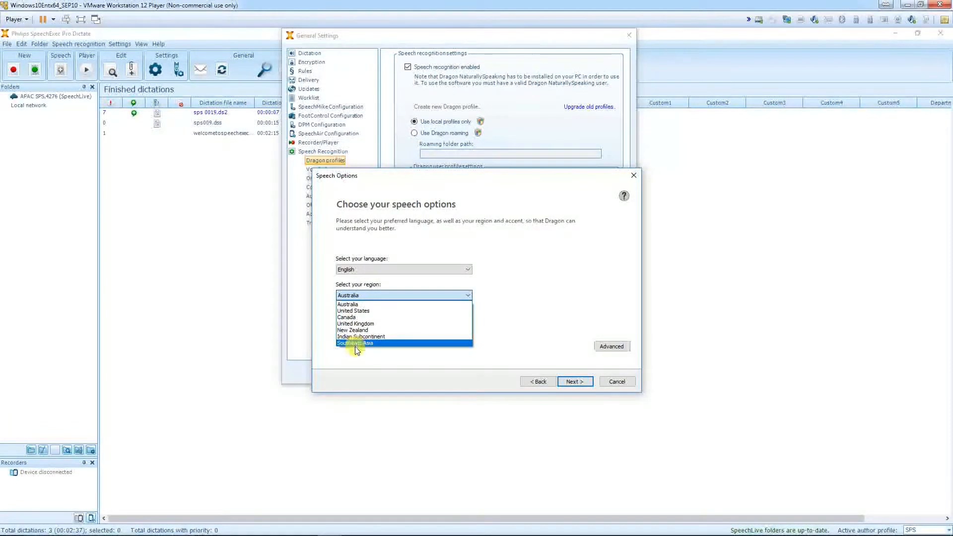
left_click(362, 305)
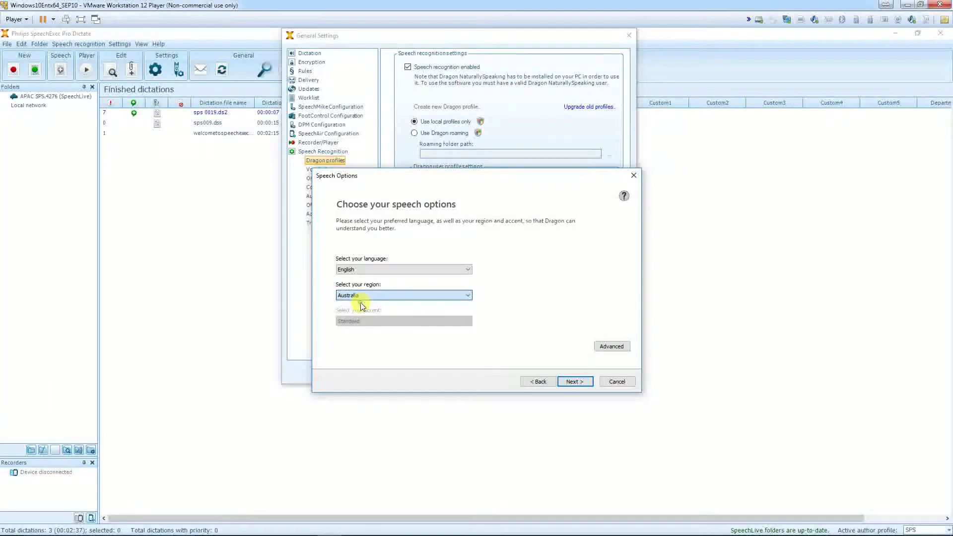
left_click(576, 383)
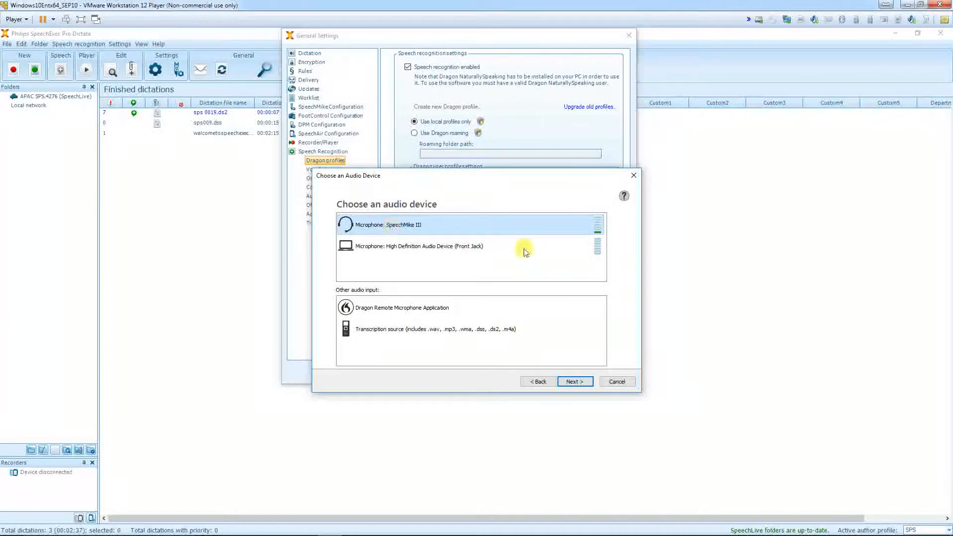
Accept the SpeechMike III microphone and run the microphone reading check
left_click(575, 382)
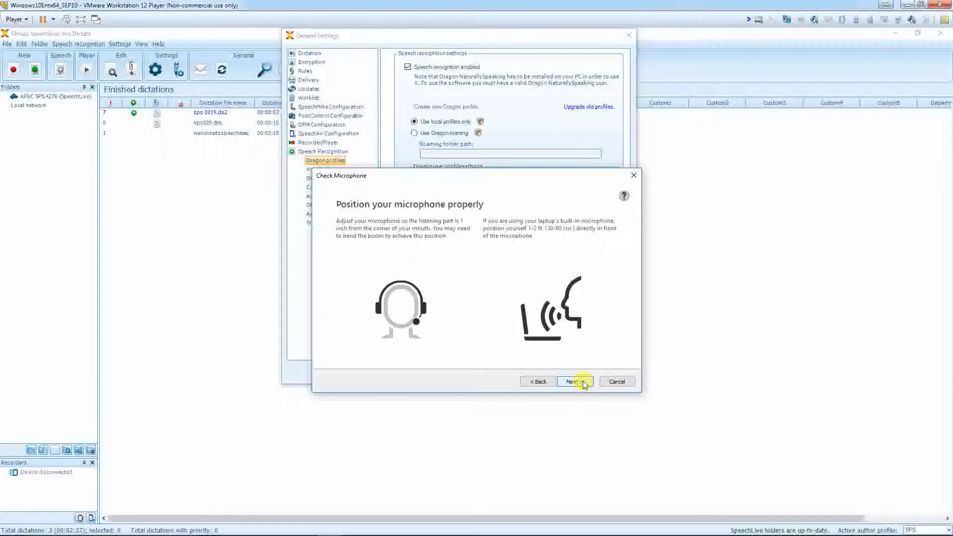
left_click(576, 381)
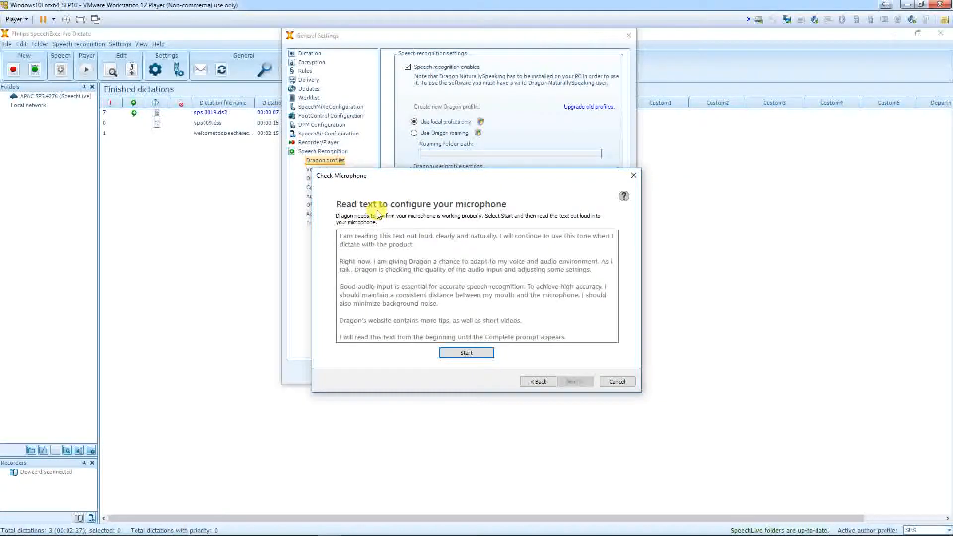
left_click(472, 353)
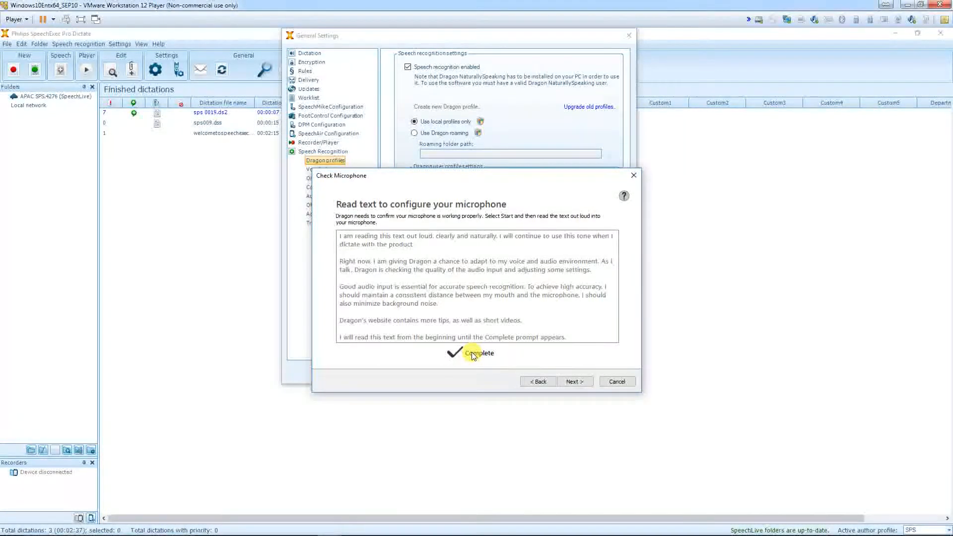
Continue past the completed microphone check and finish once Dragon reports it is ready
left_click(575, 382)
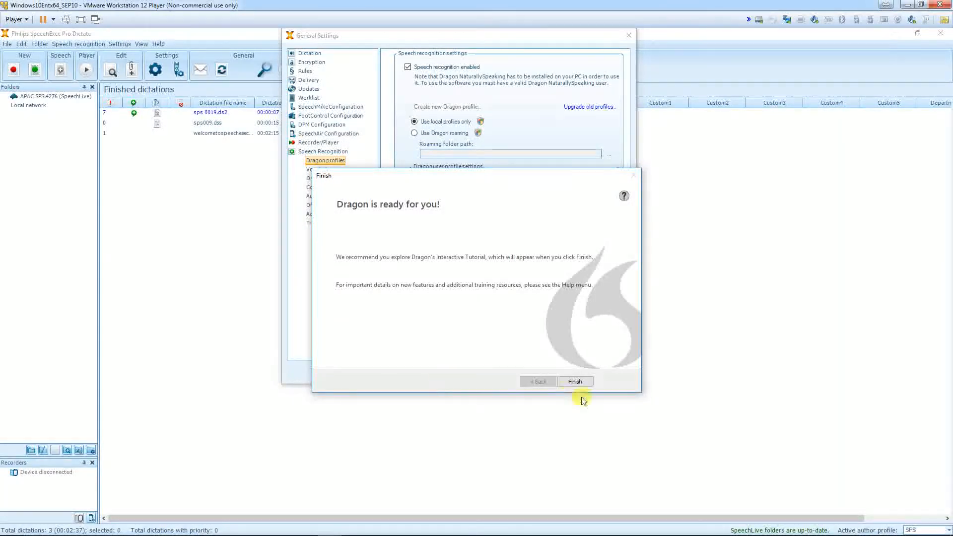
left_click(575, 382)
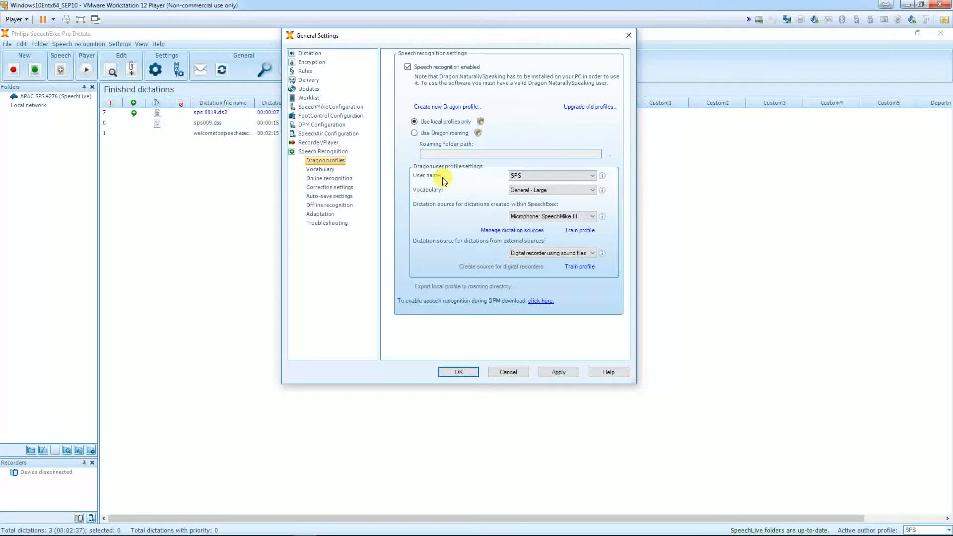
Choose the newly created Dragon profile as User name and apply the change
left_click(543, 177)
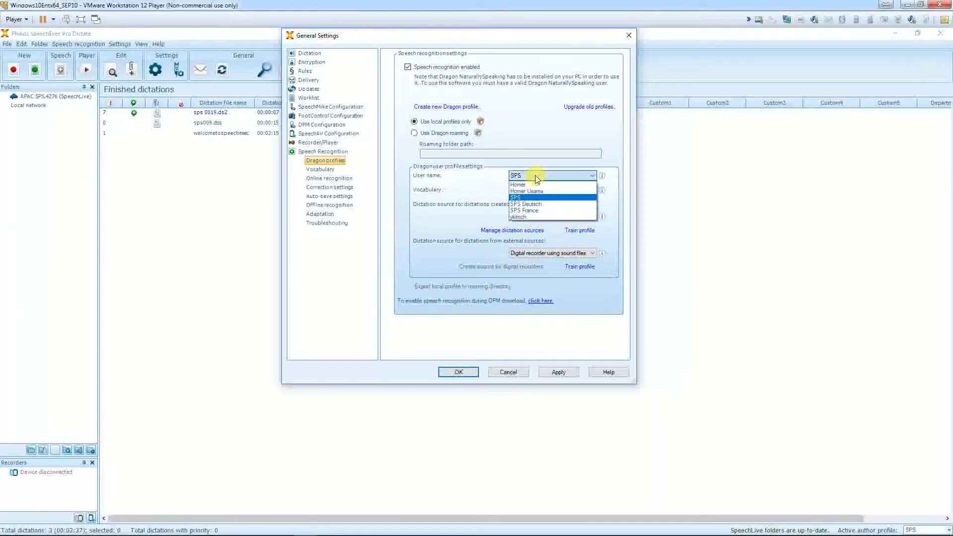
left_click(540, 218)
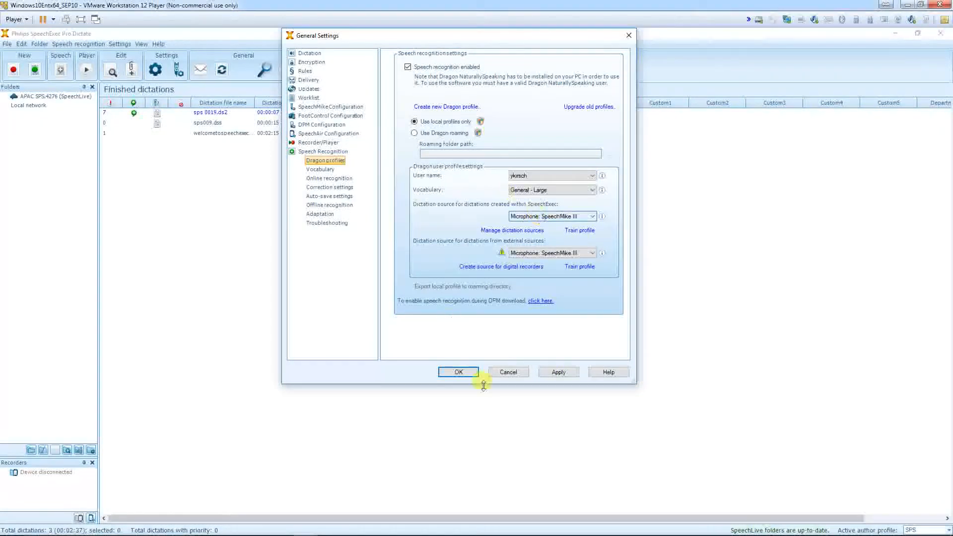
left_click(558, 372)
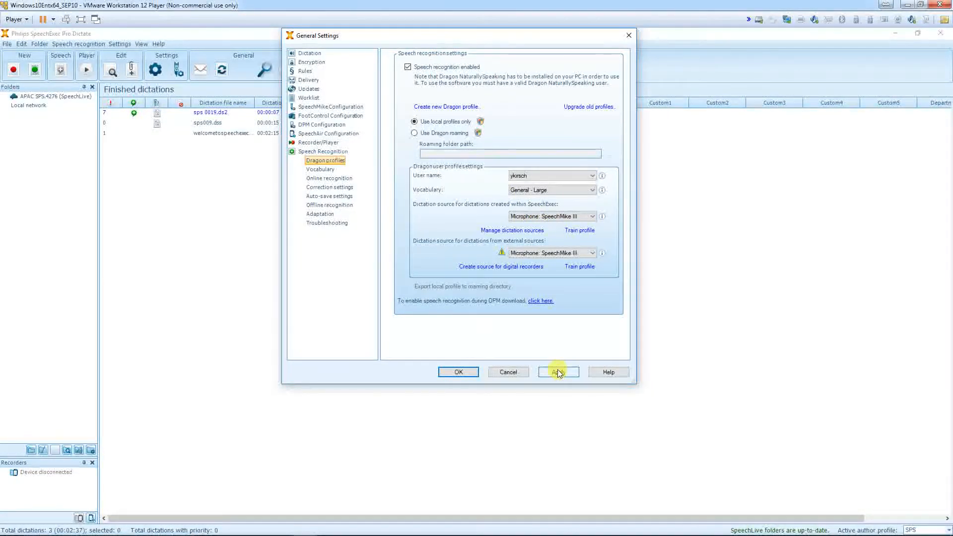
left_click(558, 373)
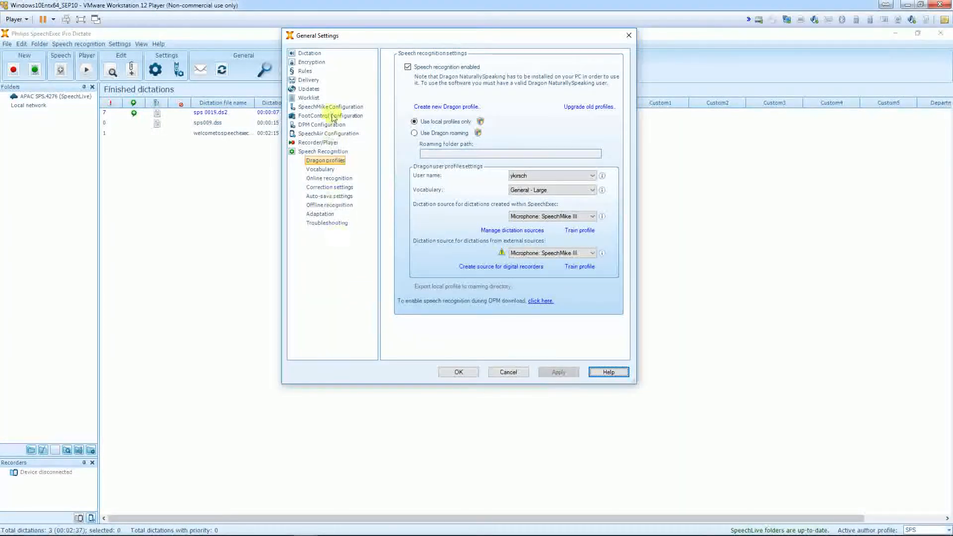
Add an author profile for the new Dragon user under Author profiles, apply and save the settings
left_click(309, 73)
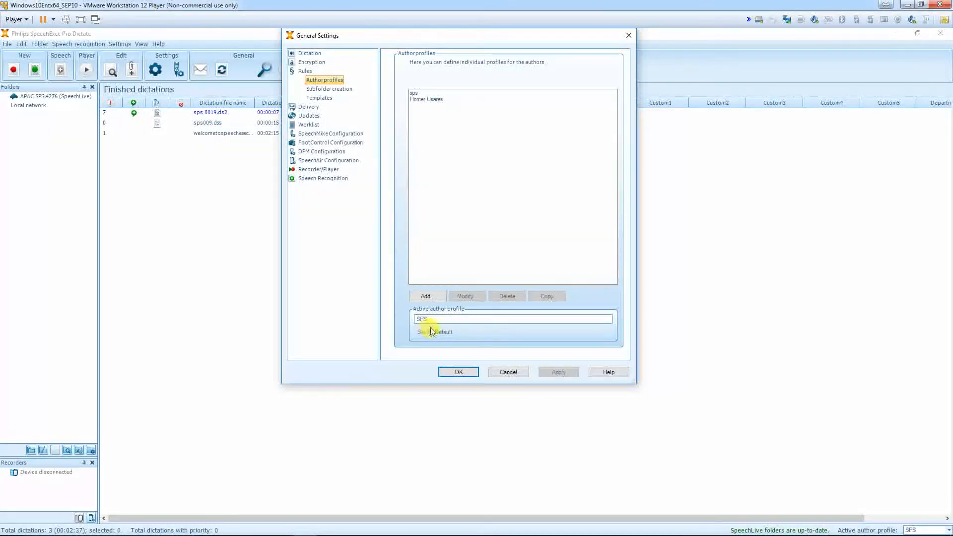
left_click(431, 296)
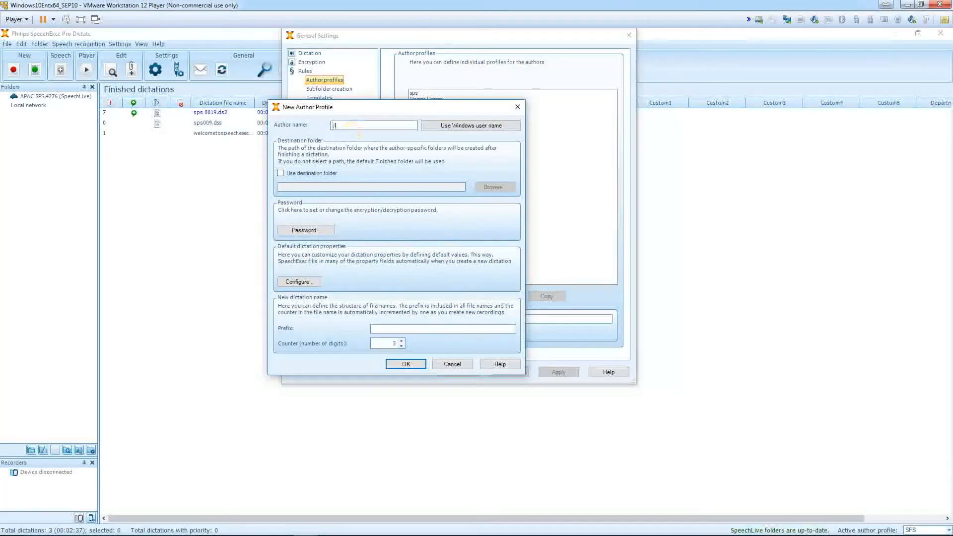
type("ykir")
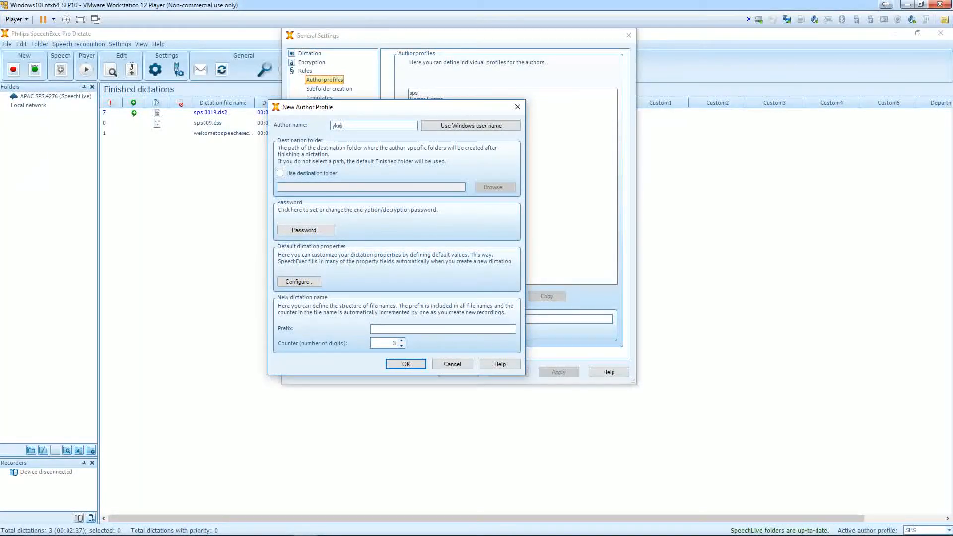
type("sch")
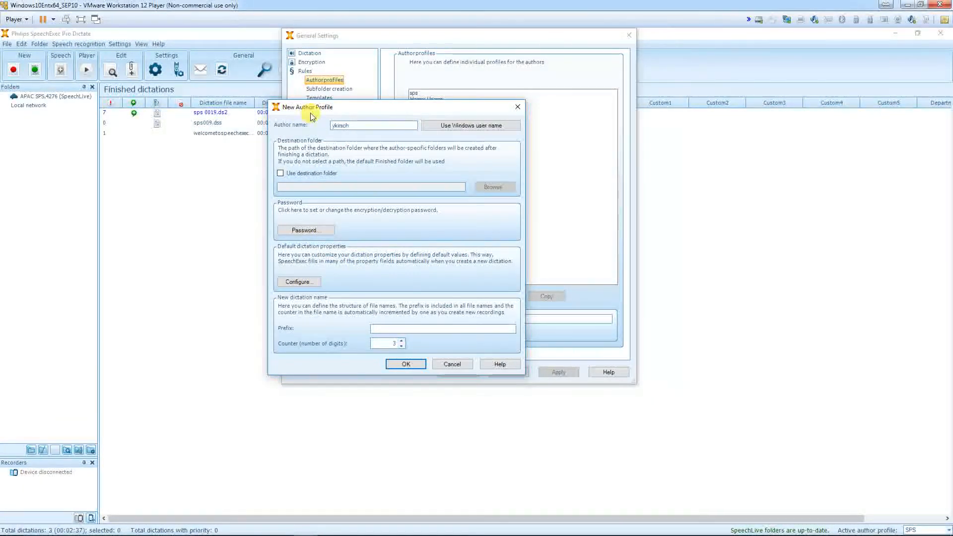
left_click(397, 366)
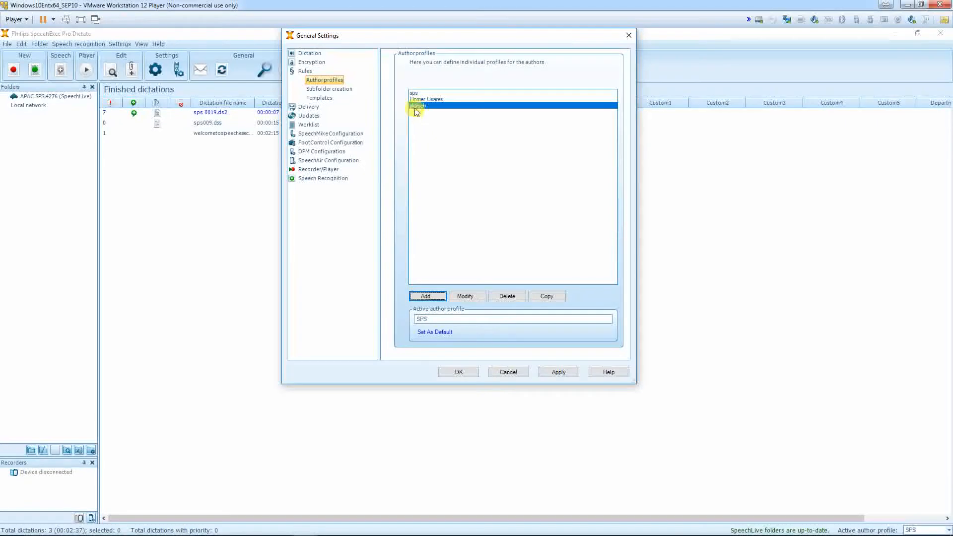
left_click(558, 371)
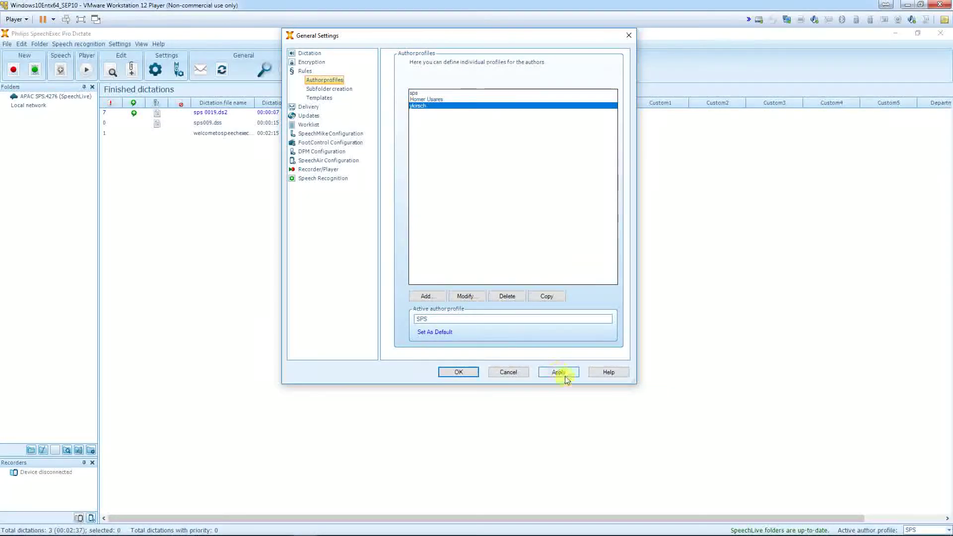
left_click(459, 372)
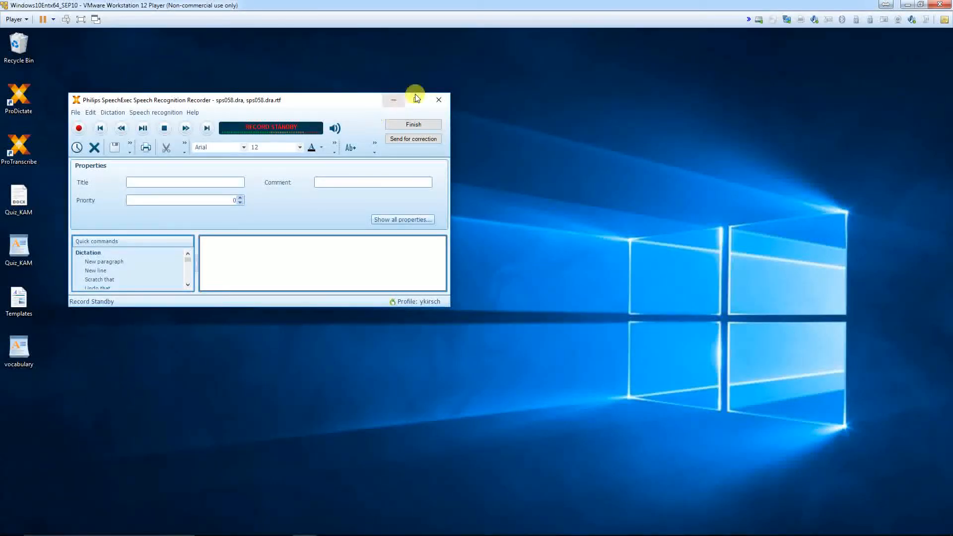
Maximize the Speech Recognition Recorder window for dictation under the new profile
left_click(416, 98)
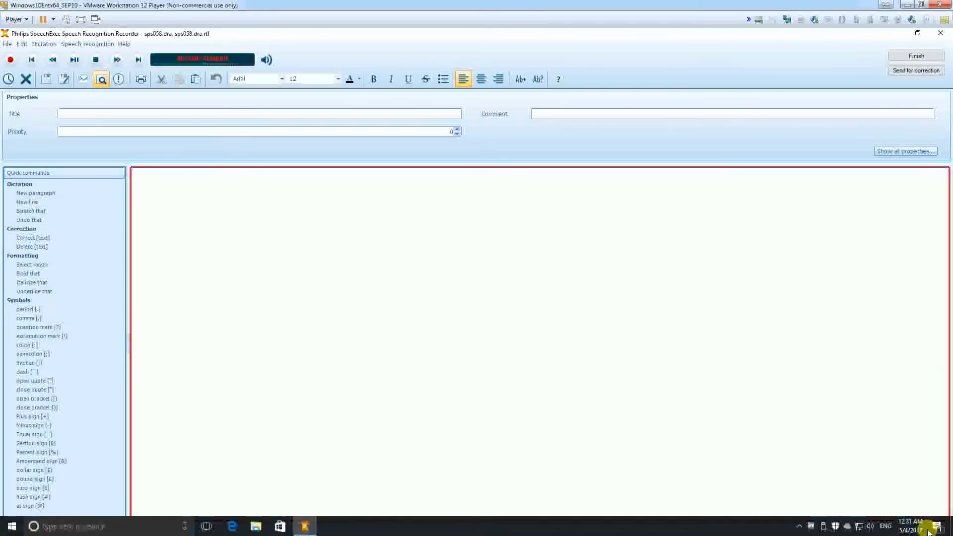